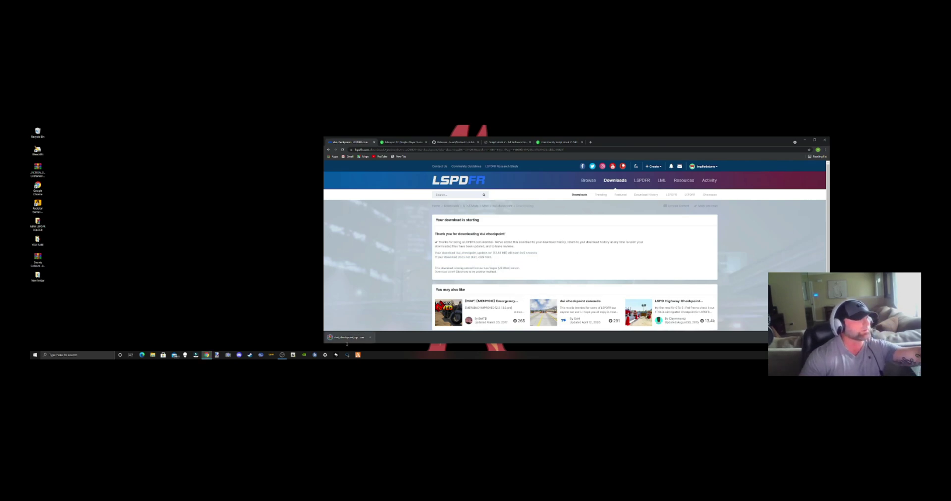
- Move the downloaded DUI checkpoint mod archive from Chrome's download bar onto the desktop
drag(258, 299, 150, 189)
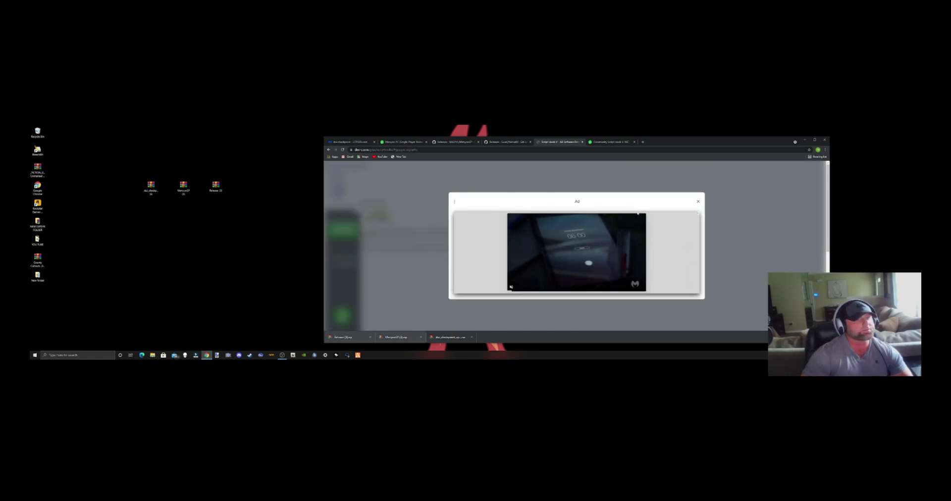
- Dismiss the ad and download Script Hook V from its page under the GTA V section
click(698, 202)
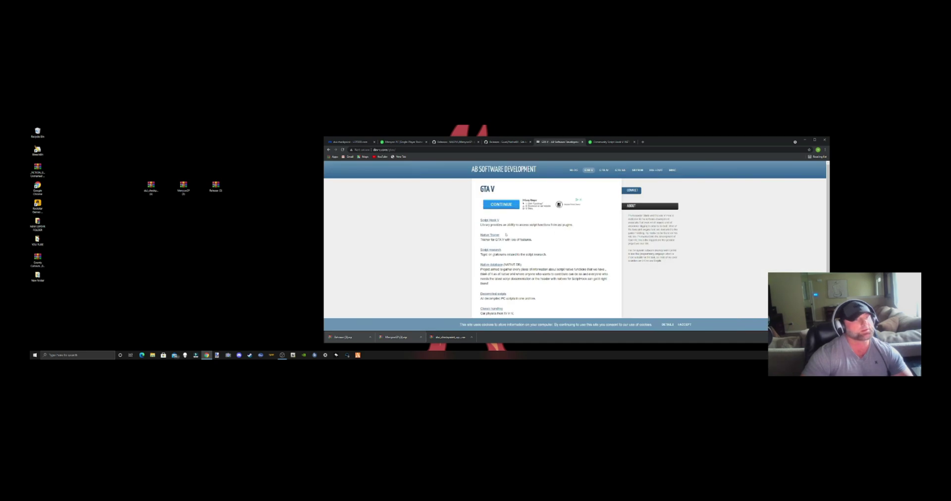
click(489, 220)
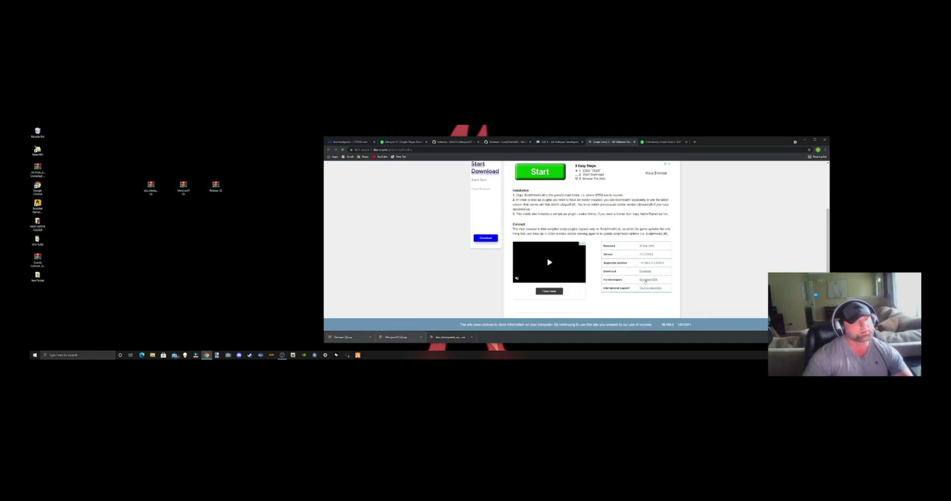
click(645, 271)
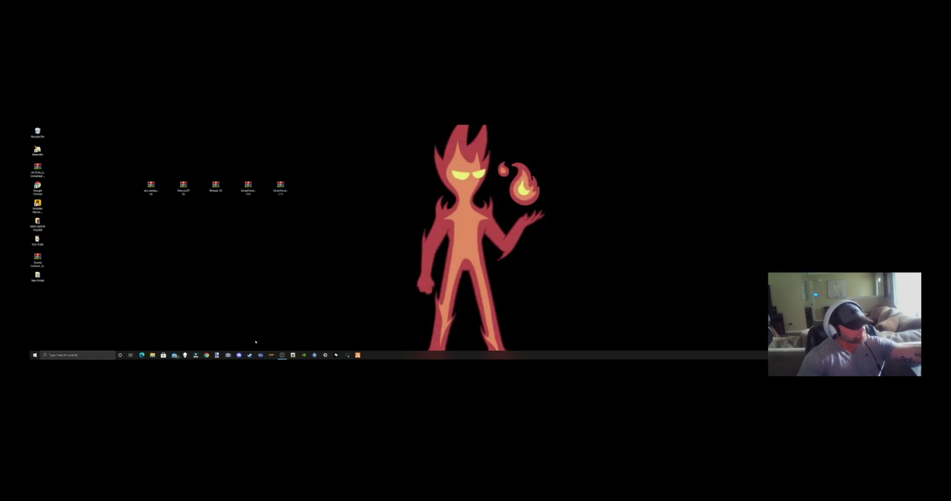
- Search the Program Files folders on C: and DATA (D:) for the game install
click(153, 355)
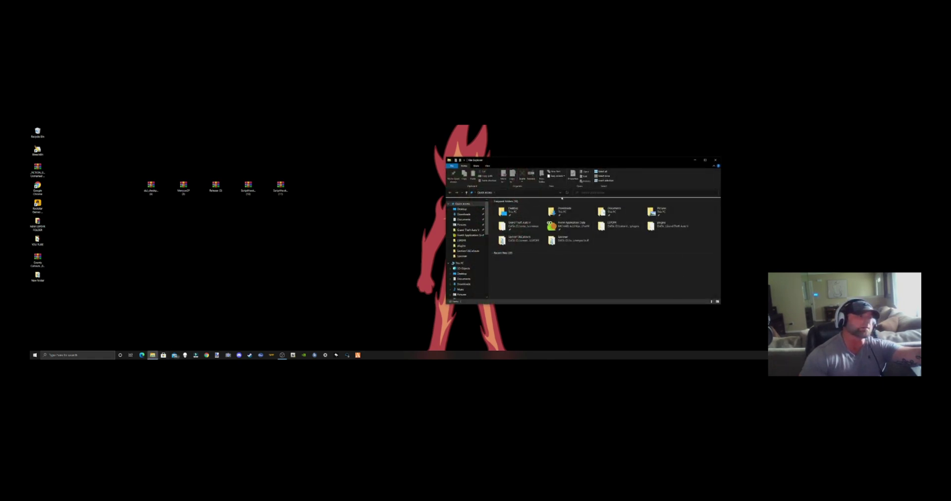
click(460, 264)
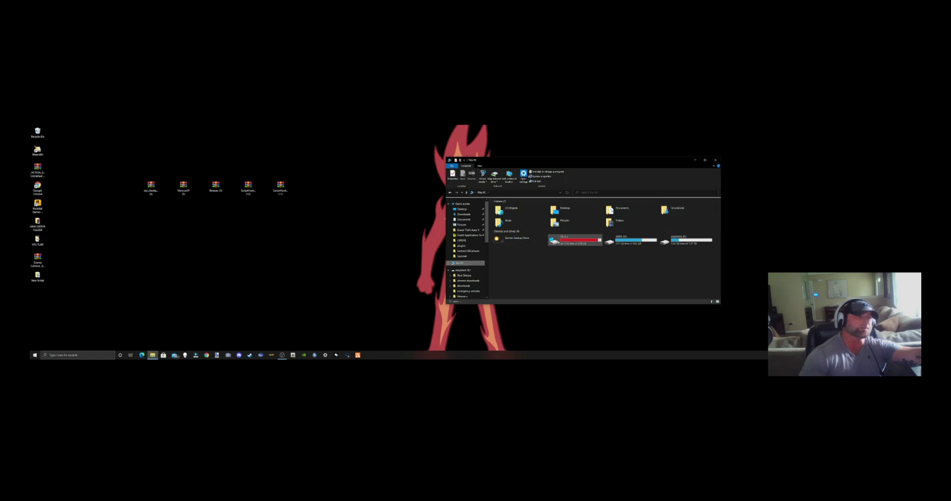
click(574, 245)
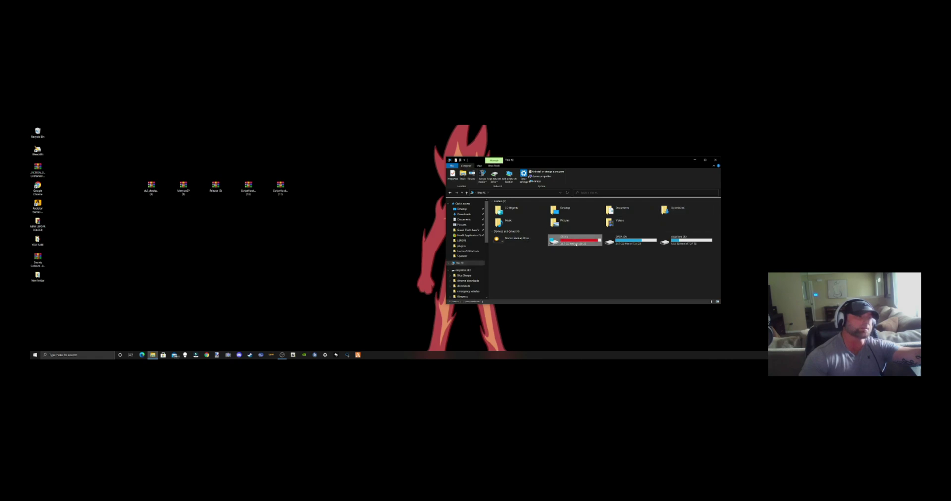
double_click(576, 242)
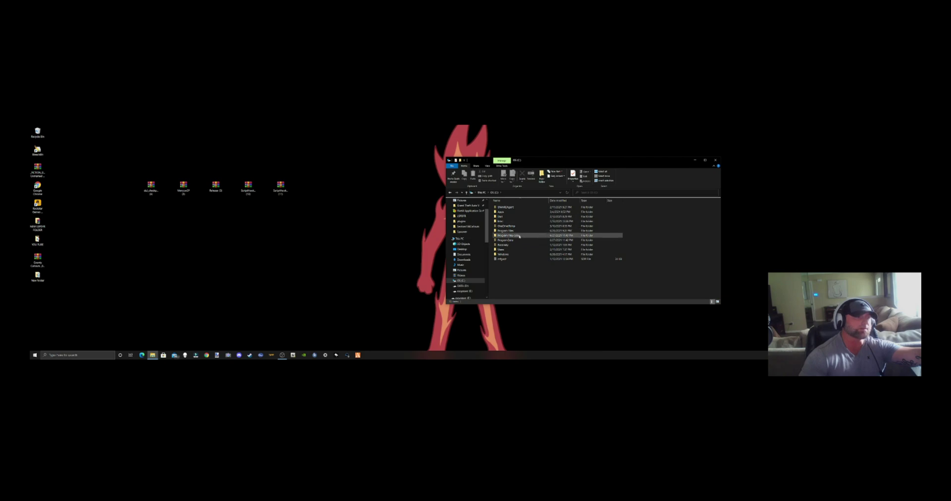
double_click(518, 236)
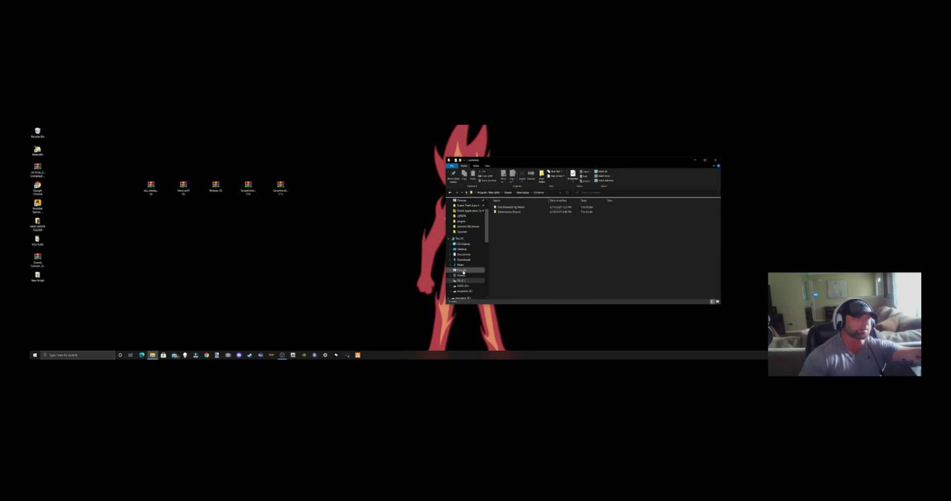
click(462, 285)
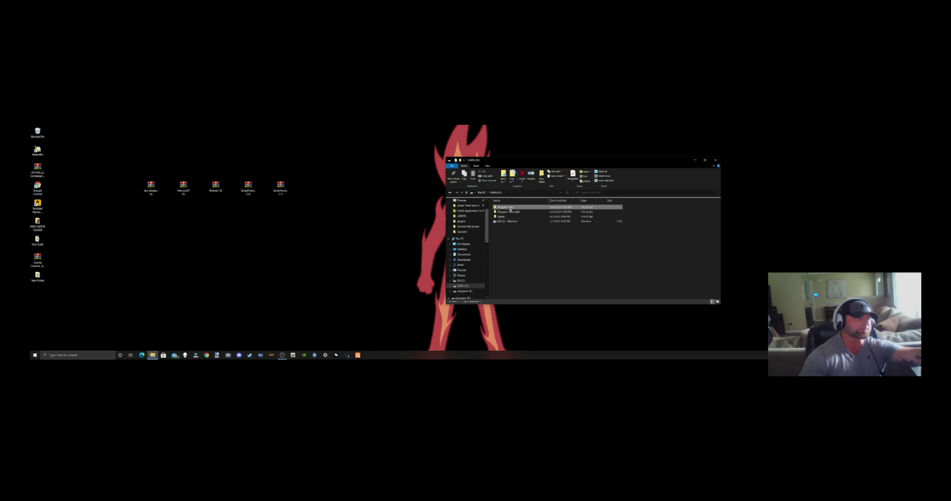
double_click(510, 208)
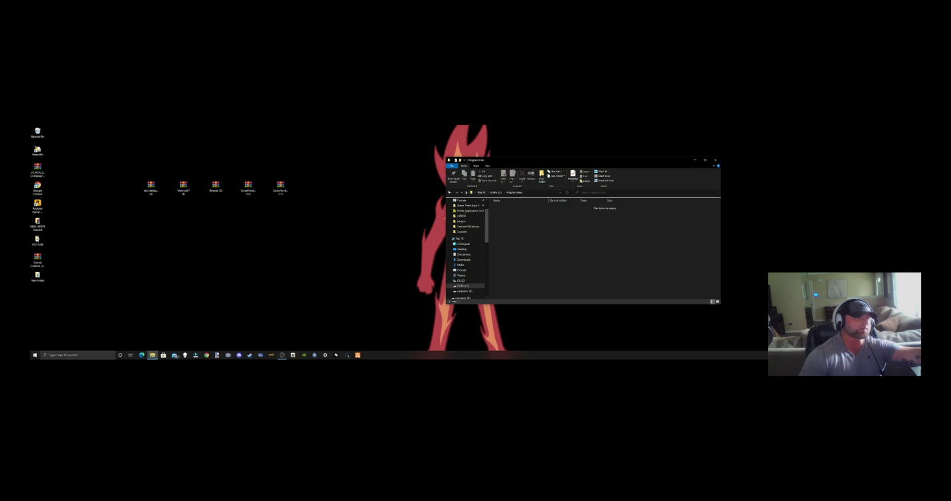
key(alt+Left)
double_click(513, 211)
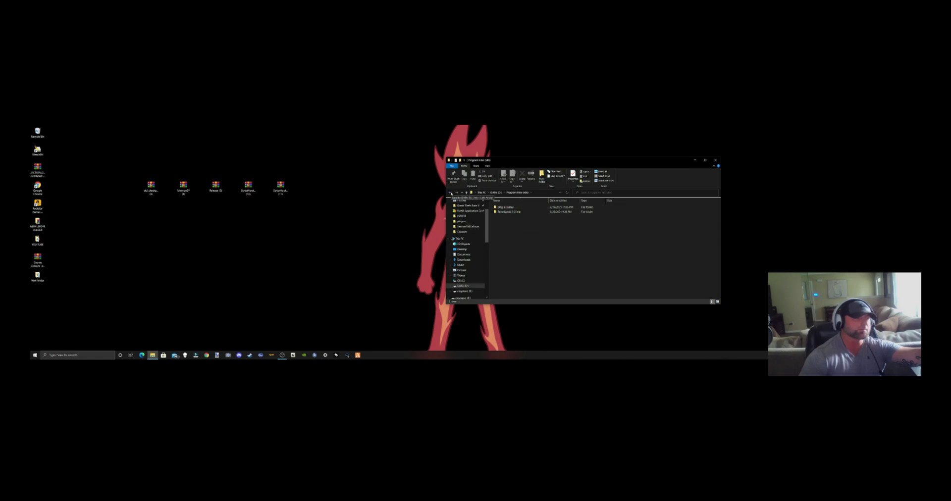
- Open DATA (D:) > steam > steamapps > common > Grand Theft Auto V
click(450, 192)
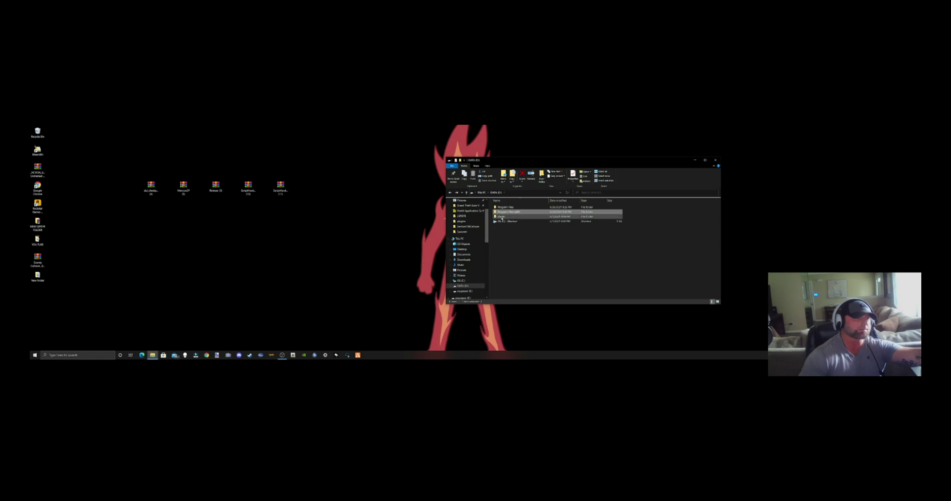
double_click(501, 216)
double_click(510, 207)
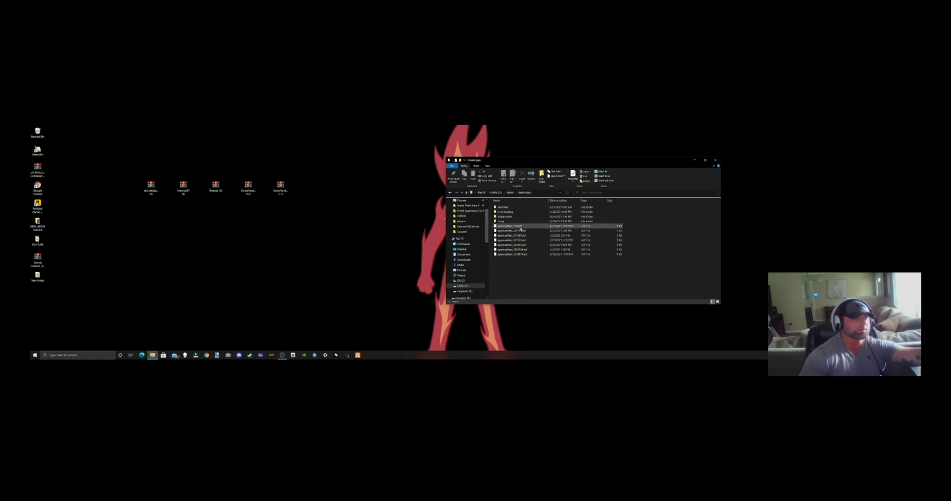
double_click(509, 206)
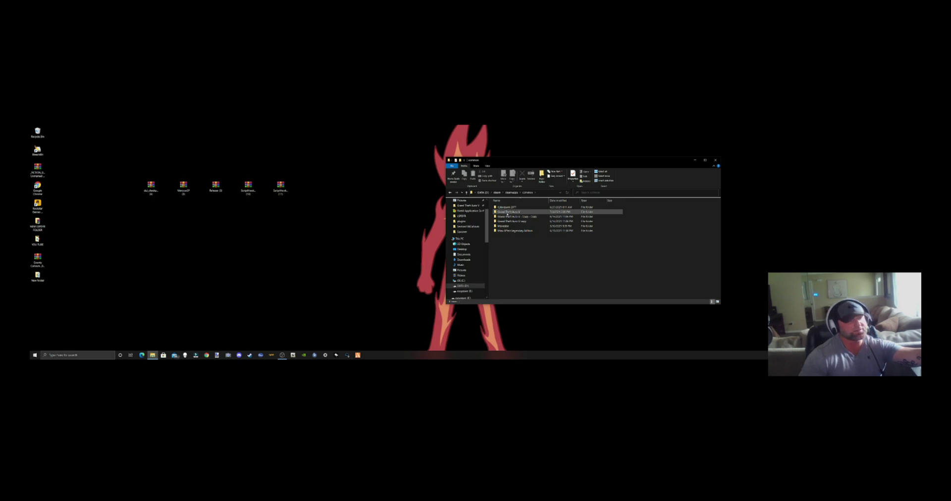
double_click(510, 212)
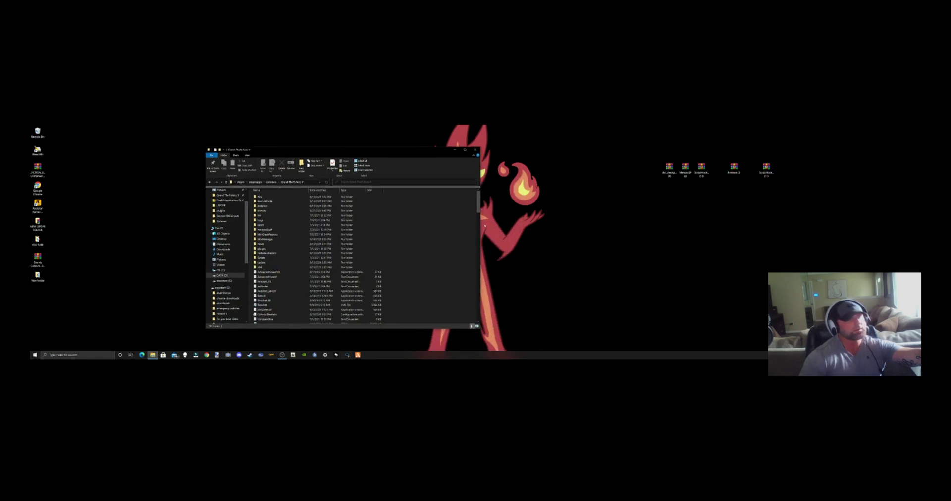
- Widen the Explorer window slightly and refresh the Grand Theft Auto V folder listing
mouse_move(480, 224)
mouse_down()
mouse_move(411, 224)
mouse_move(486, 225)
mouse_up()
click(367, 224)
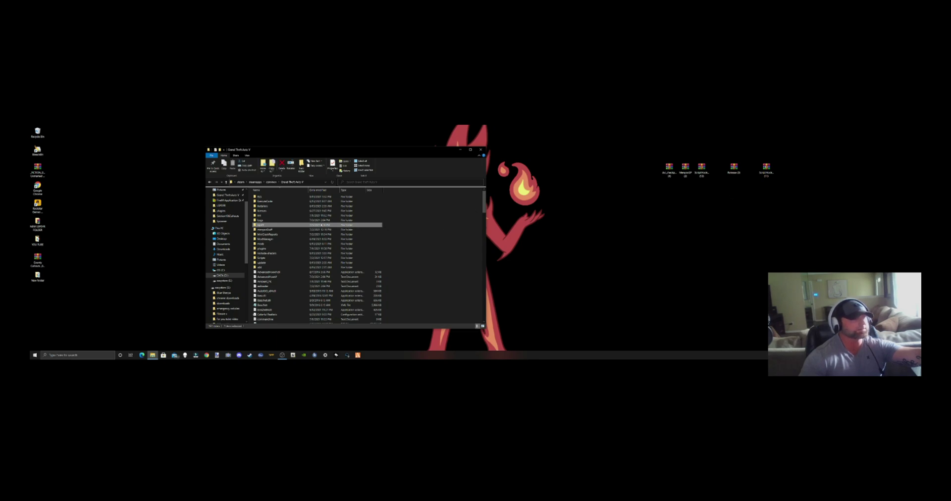
click(411, 228)
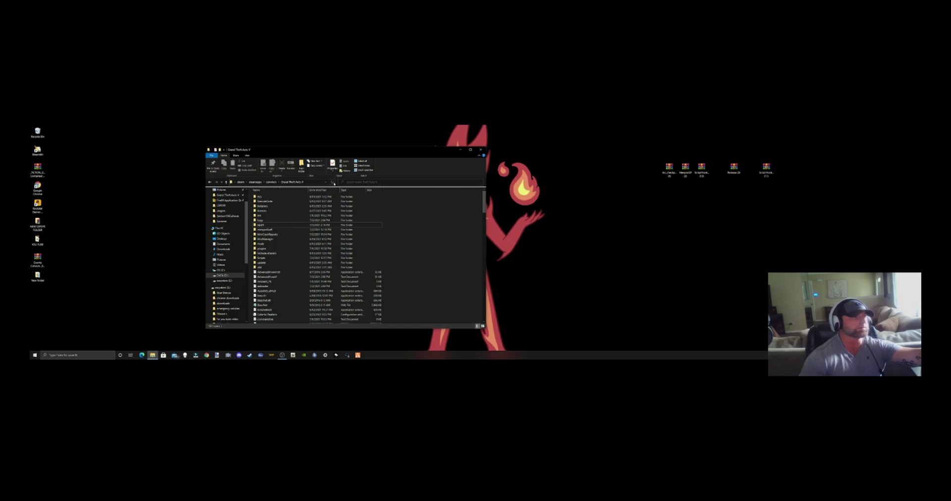
click(332, 183)
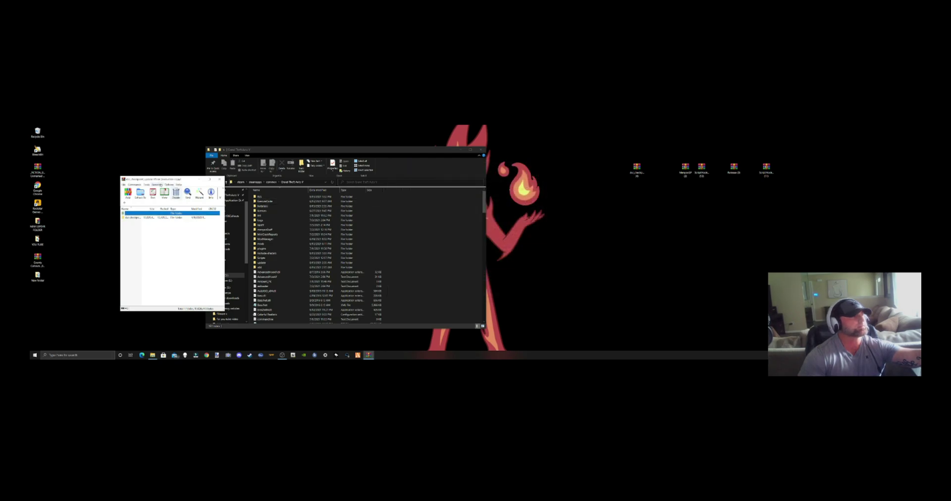
- Close the archive window and move the MenyooSP archive below the other desktop icons
click(221, 179)
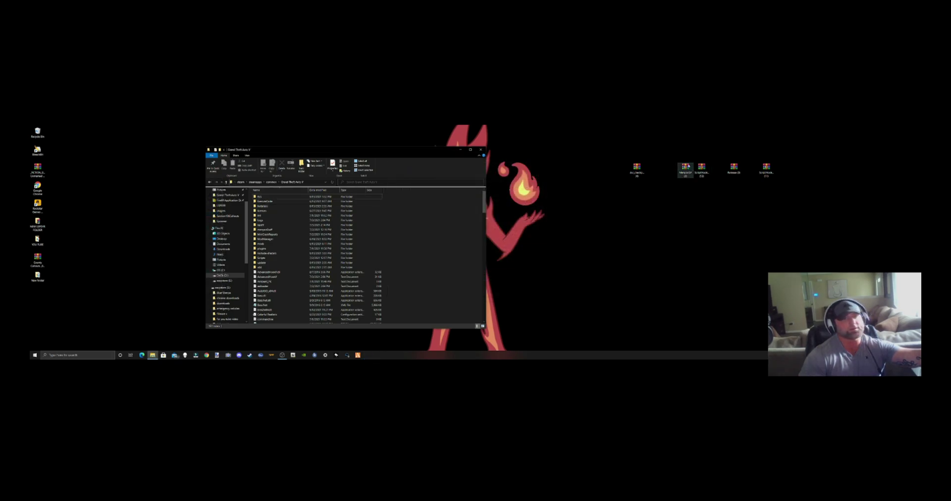
drag(685, 168, 688, 221)
drag(636, 169, 685, 170)
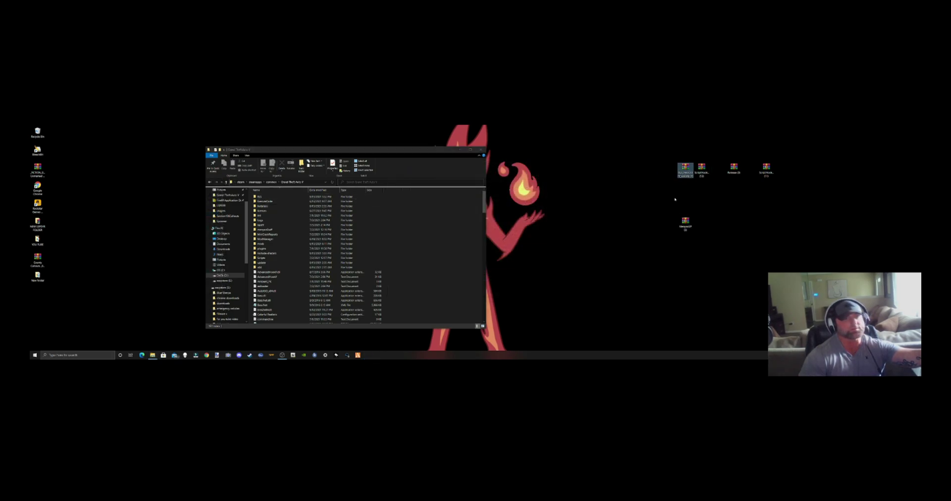
ctrl+click(691, 222)
- Open the MenyooSP archive, read its readme, then select the Menyoo .asi file and menyooStuff folder
double_click(691, 221)
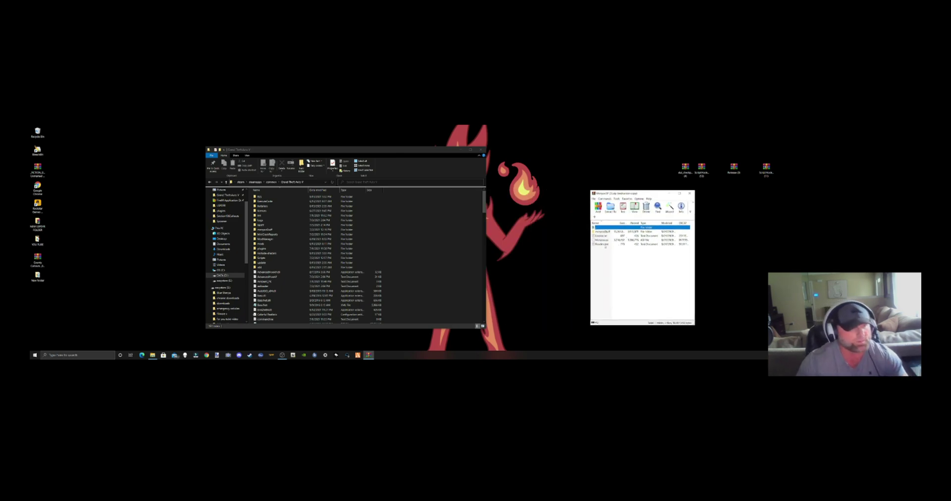
click(611, 244)
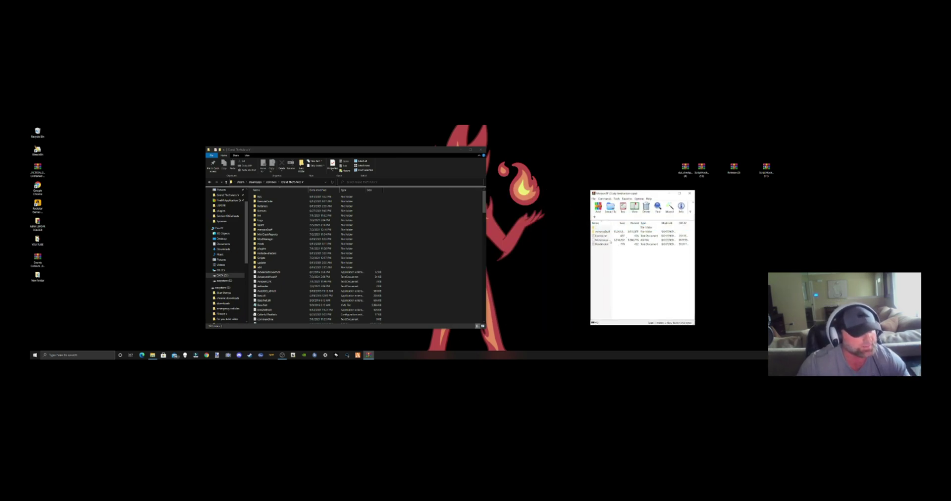
click(609, 241)
double_click(608, 244)
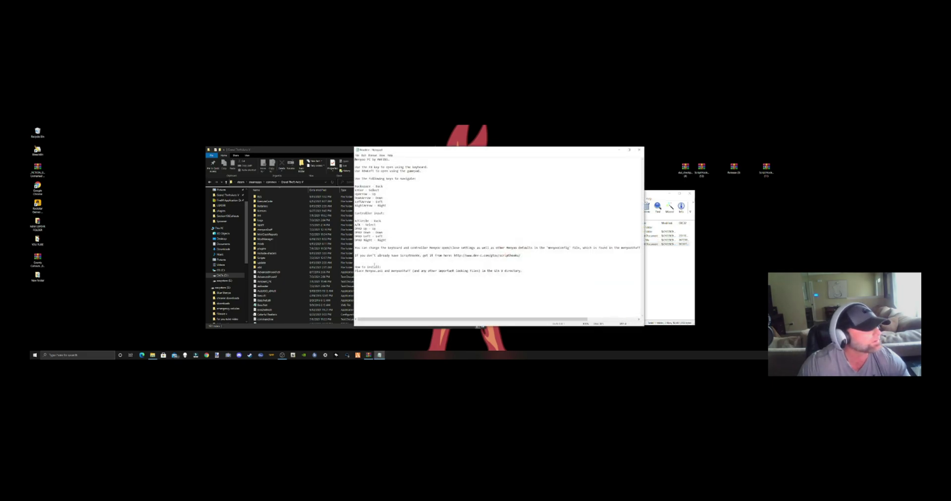
click(639, 149)
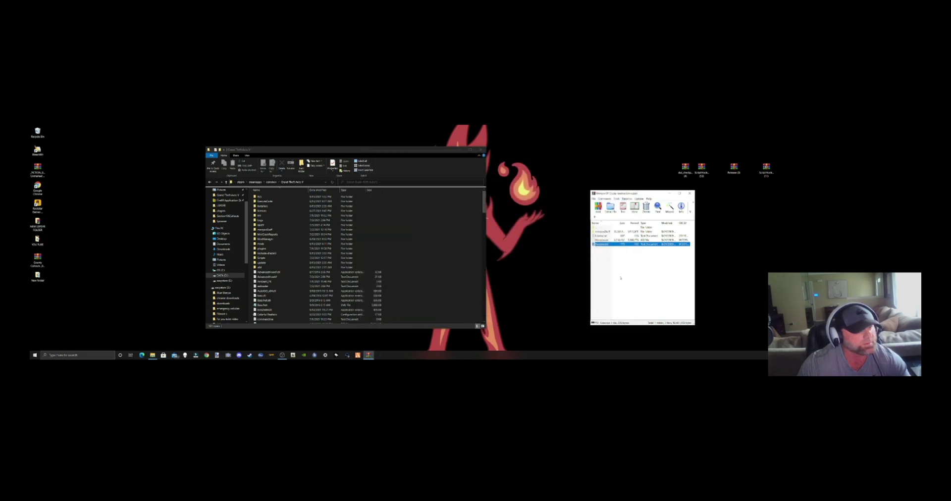
click(604, 240)
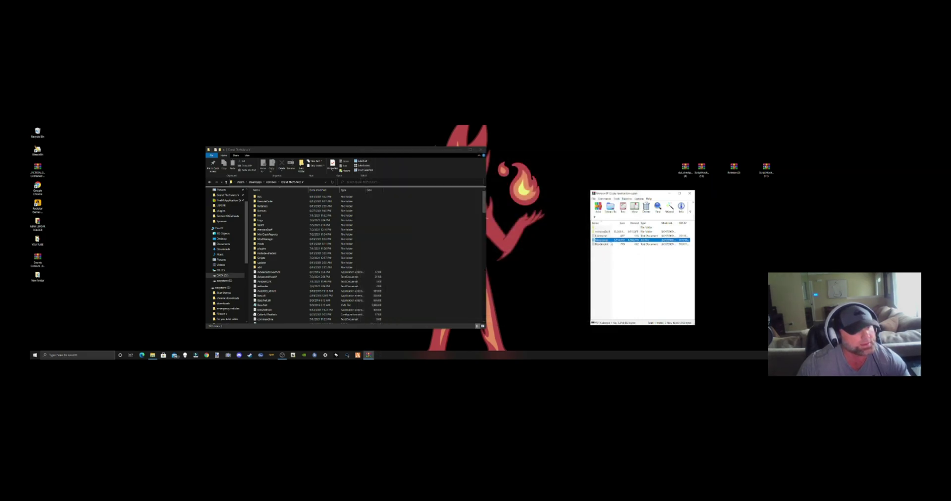
ctrl+click(606, 231)
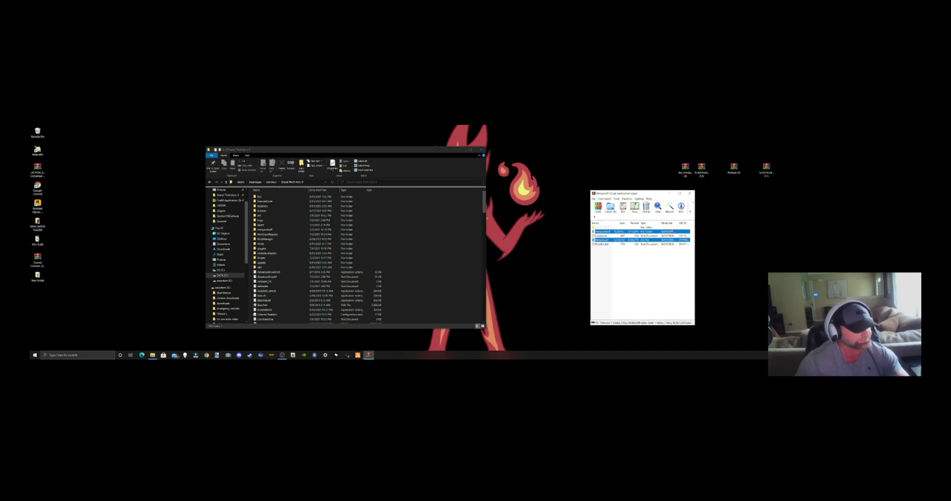
- Close WinRAR and delete the MenyooSP archive from the desktop
click(689, 193)
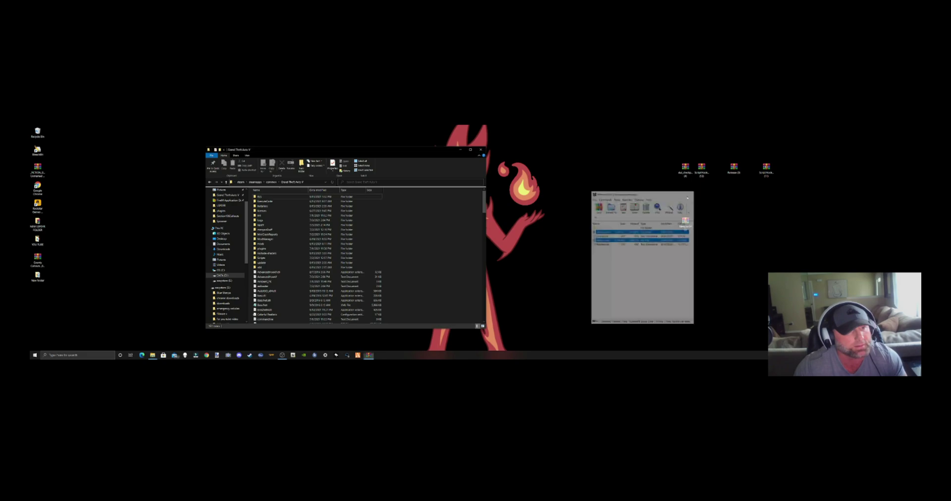
drag(689, 223, 788, 243)
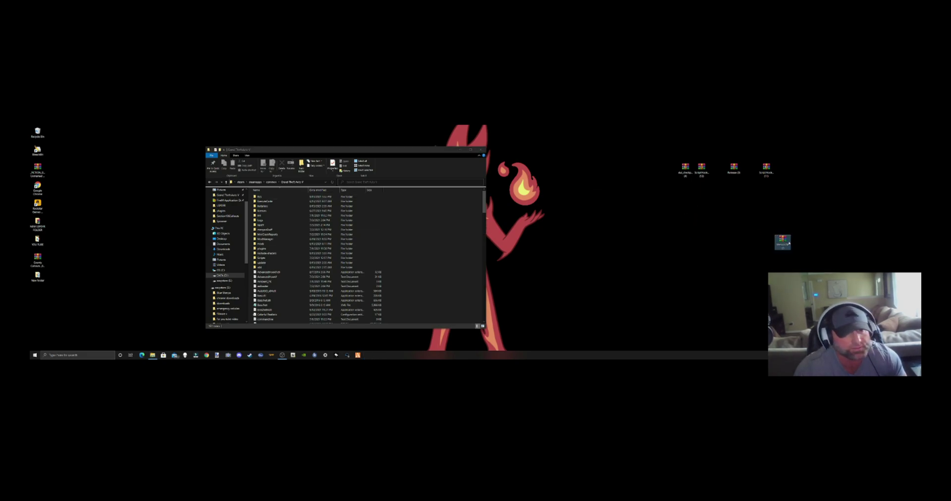
right_click(785, 239)
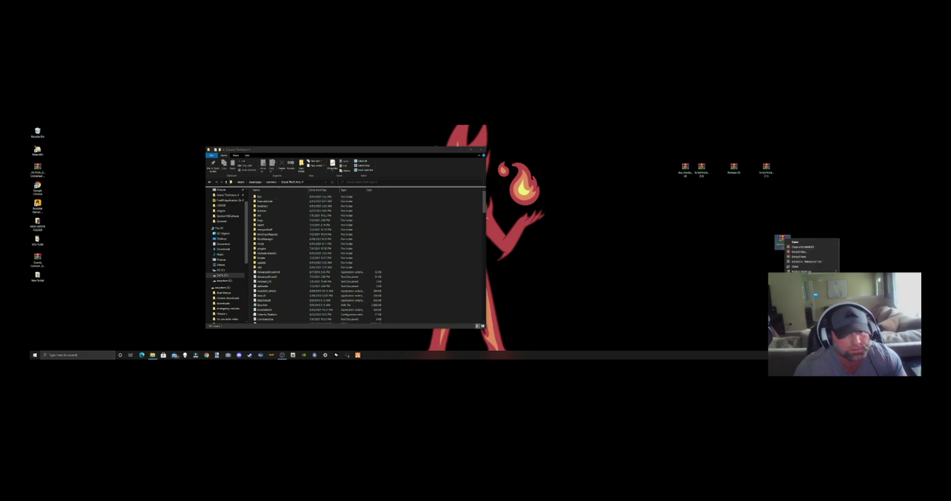
click(797, 310)
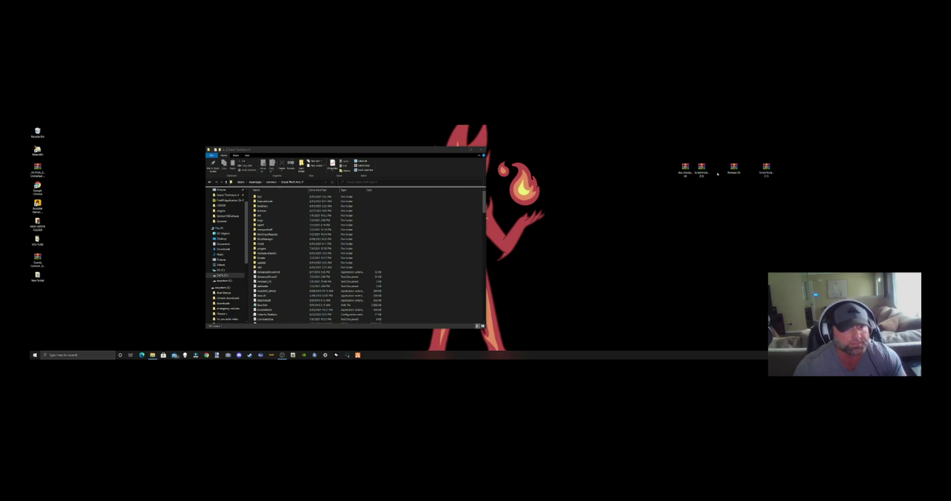
- Copy ScriptHookV.dll and dinput8.dll from the ScriptHookV archive's bin folder into the game folder
drag(688, 168, 686, 172)
double_click(701, 168)
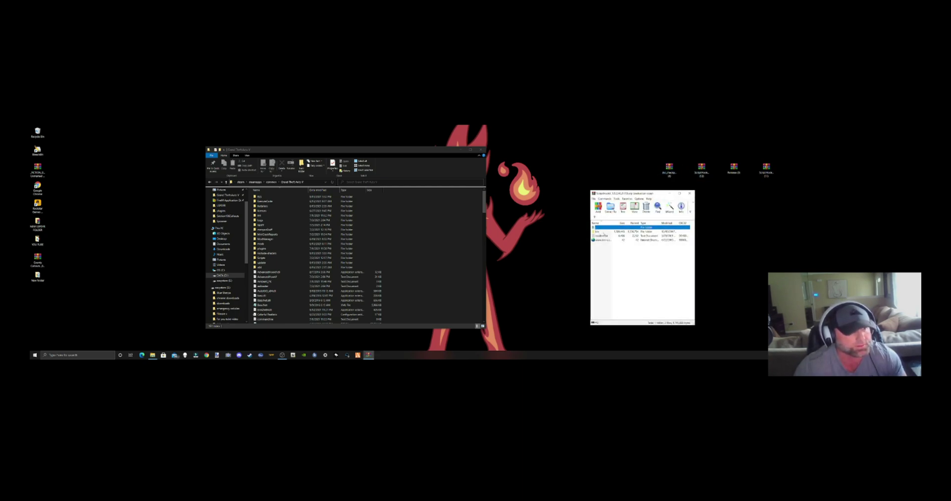
drag(605, 236, 677, 278)
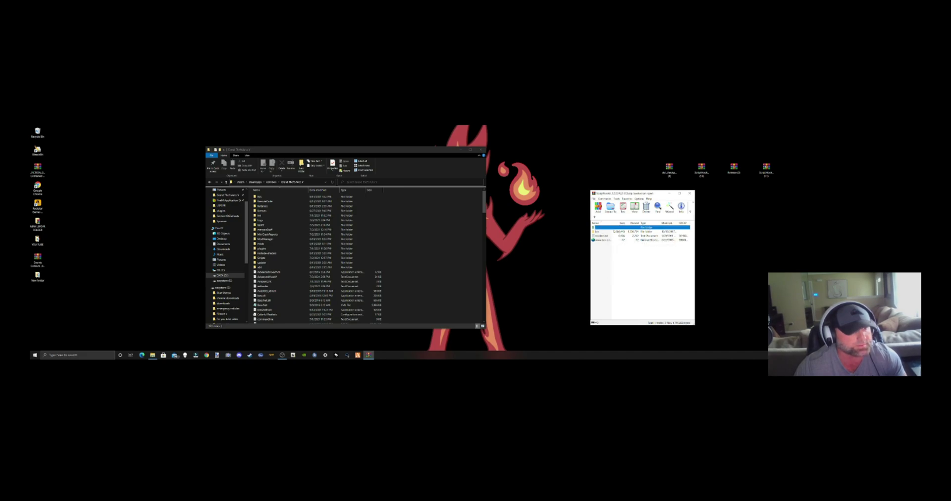
double_click(614, 232)
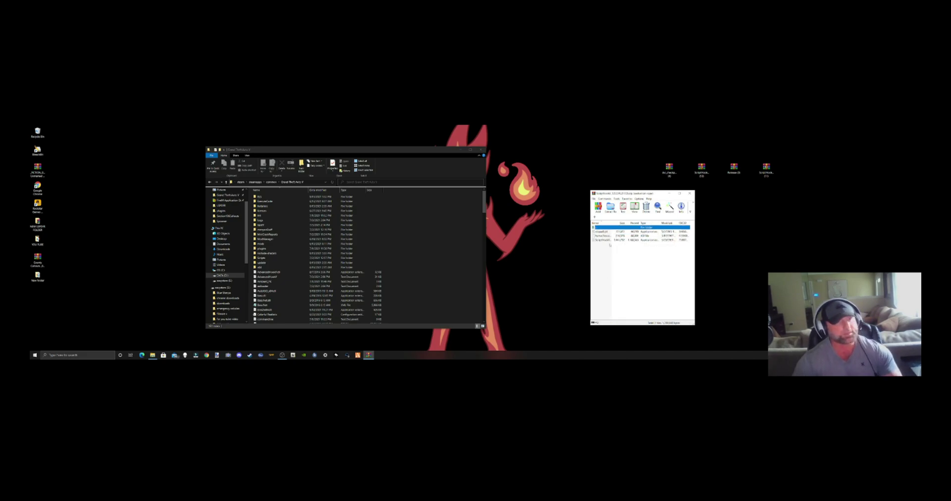
click(603, 240)
ctrl+click(601, 232)
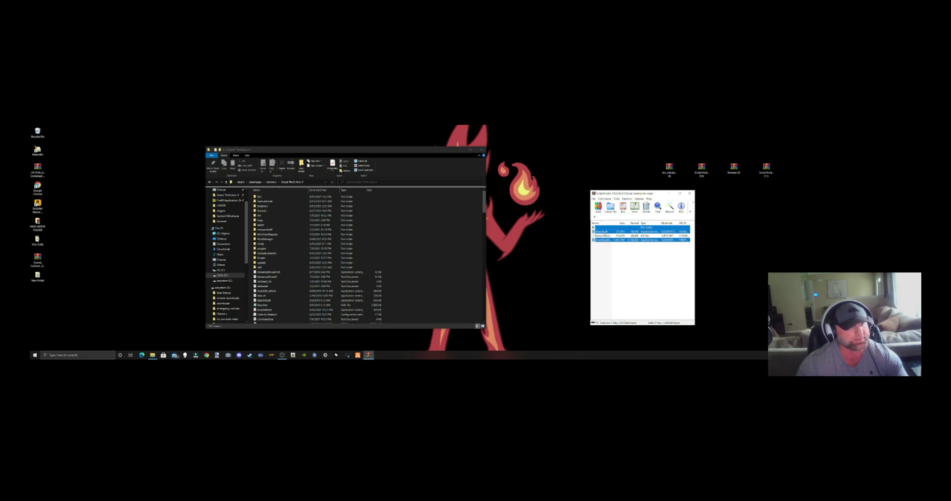
drag(603, 228, 608, 233)
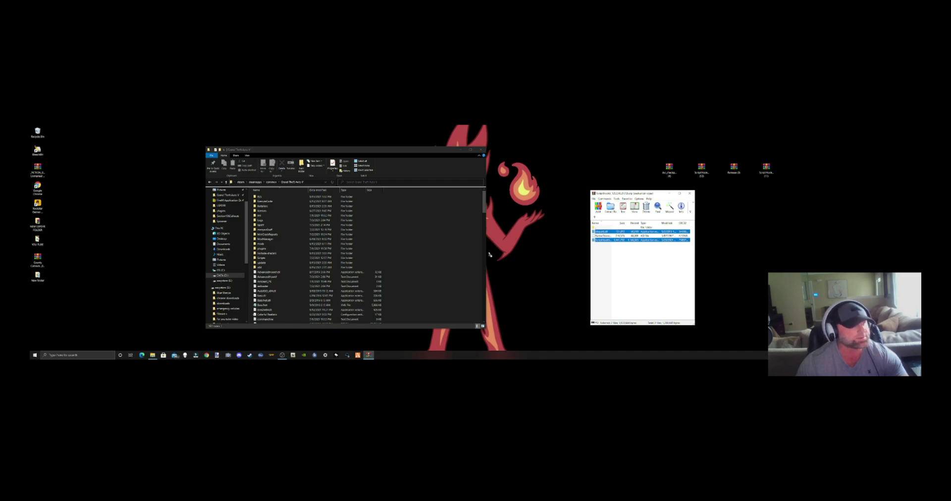
click(689, 193)
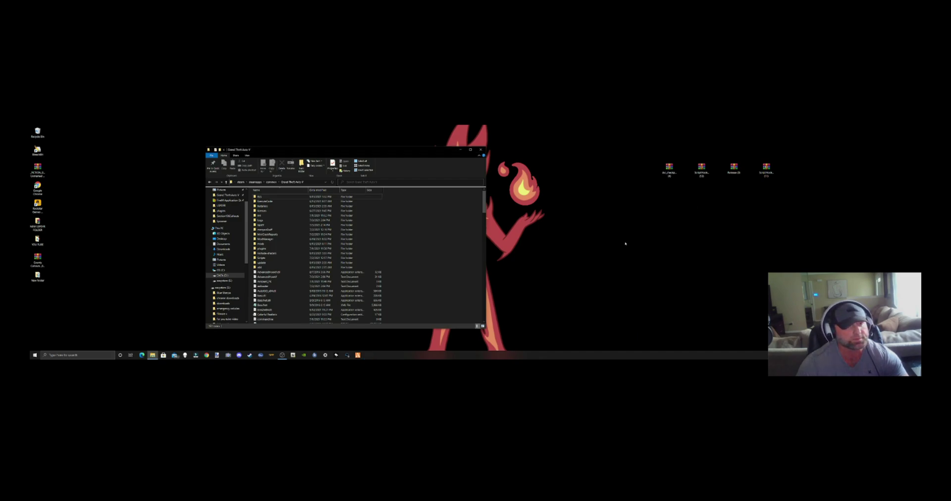
right_click(703, 169)
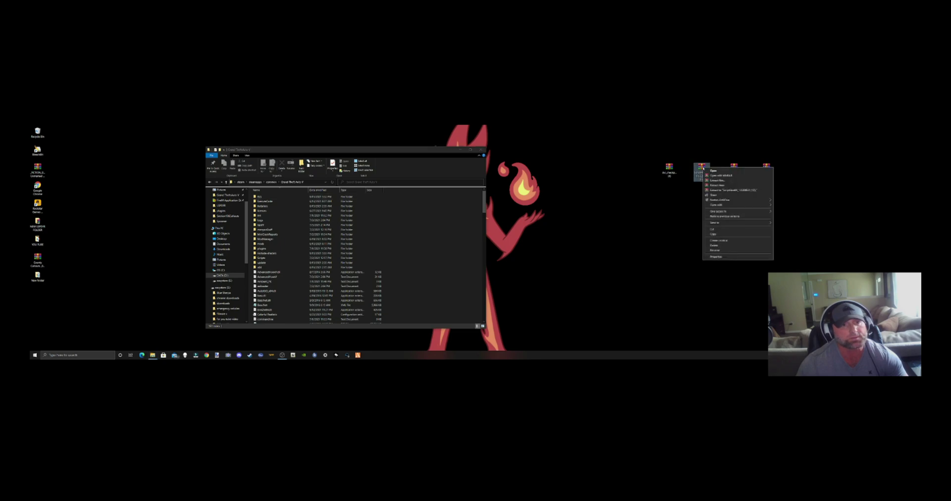
- Delete the ScriptHook archive, select the ScriptHookVDotNet files in the open archive, then close it
click(713, 245)
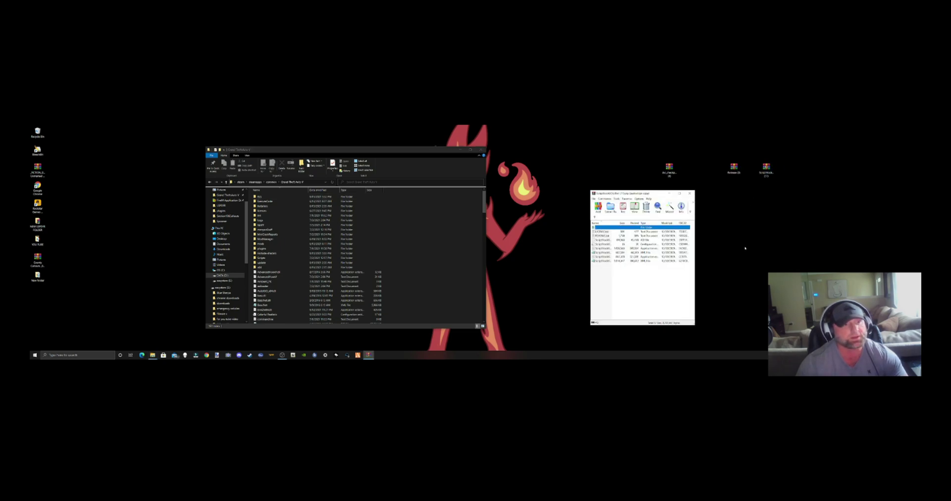
click(598, 262)
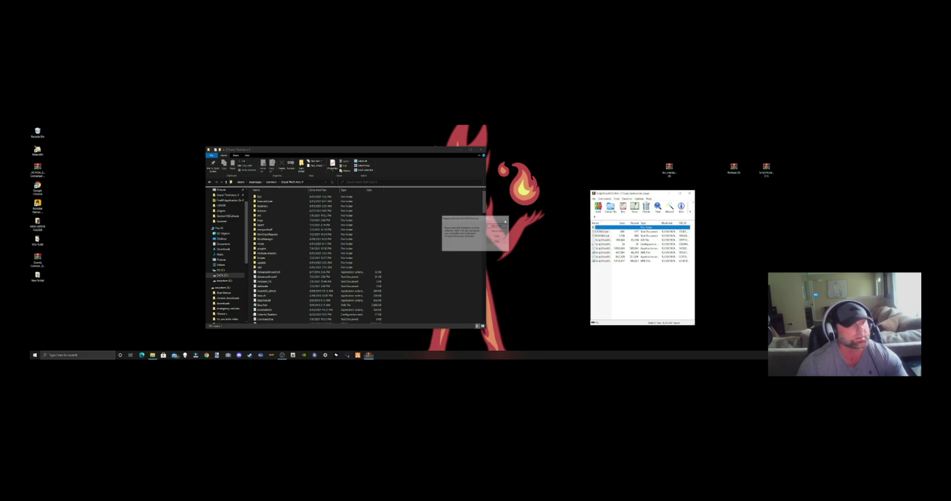
click(598, 261)
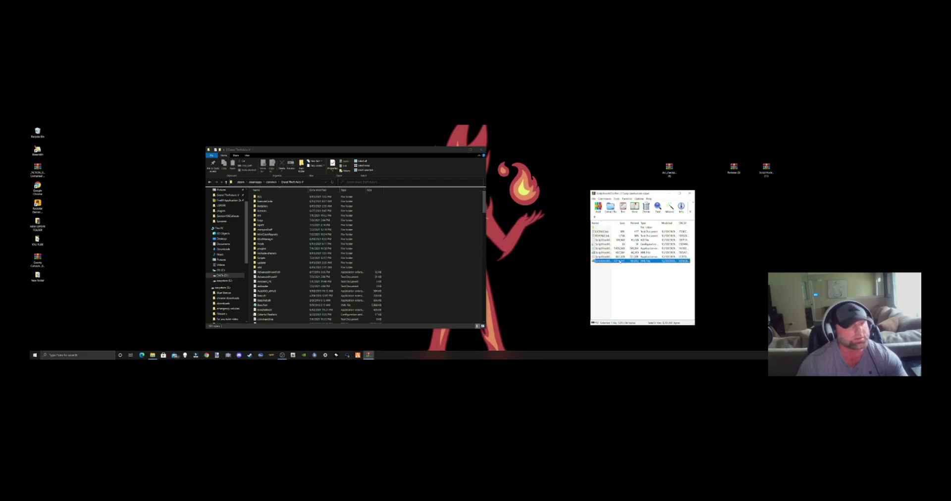
ctrl+click(609, 257)
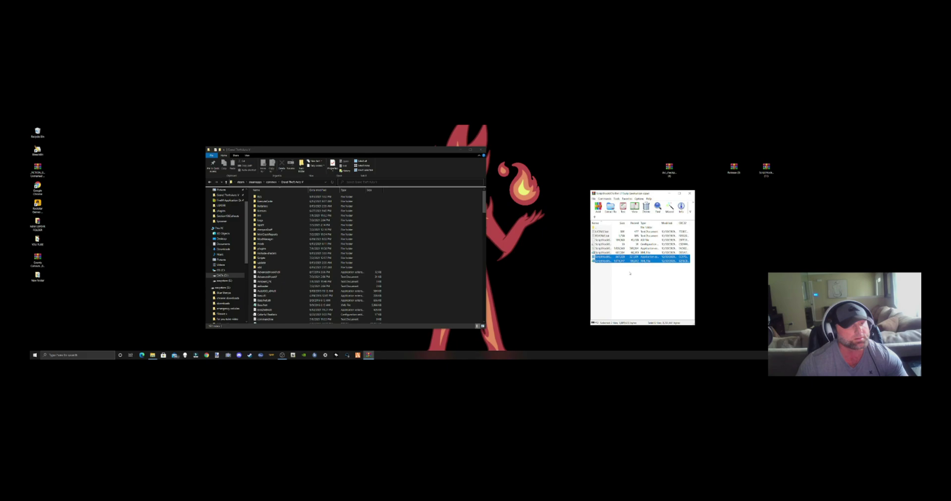
click(630, 273)
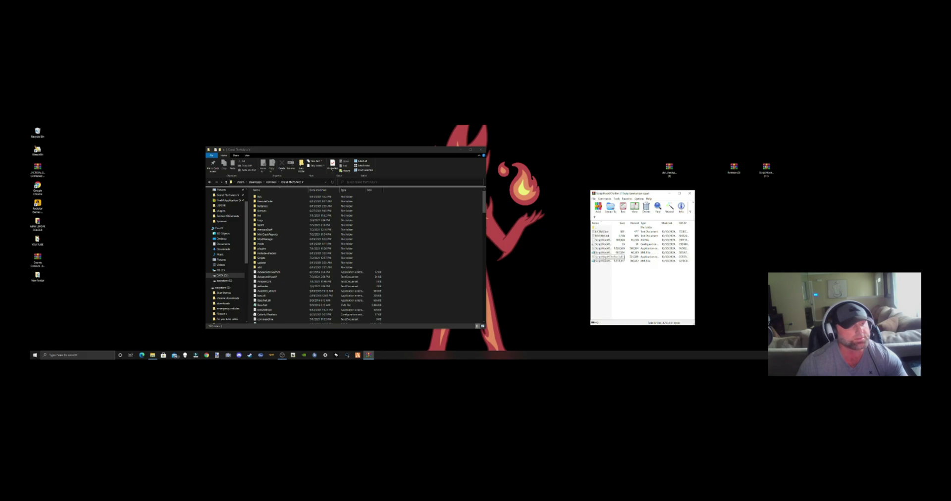
click(604, 257)
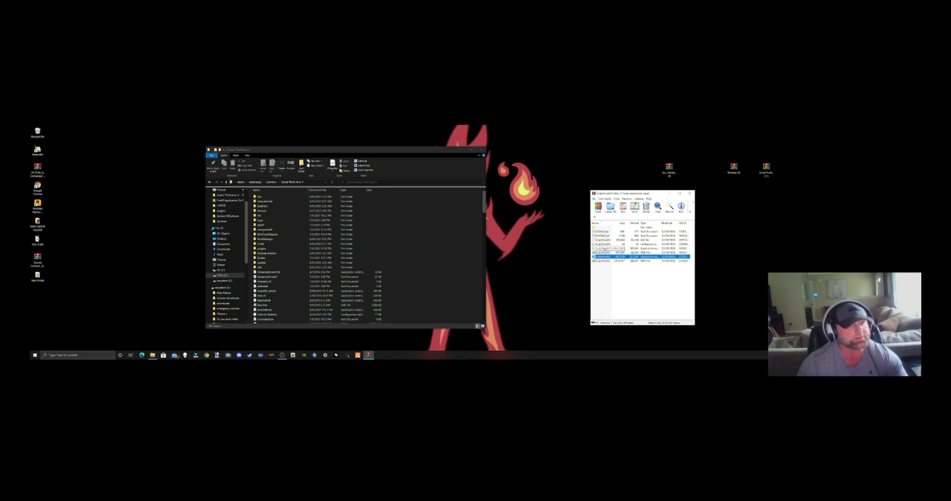
ctrl+click(608, 249)
ctrl+click(609, 239)
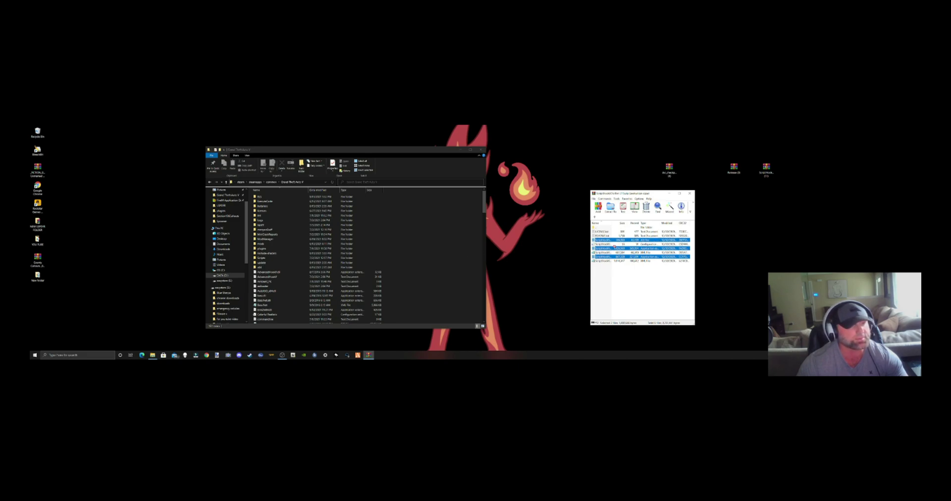
click(689, 193)
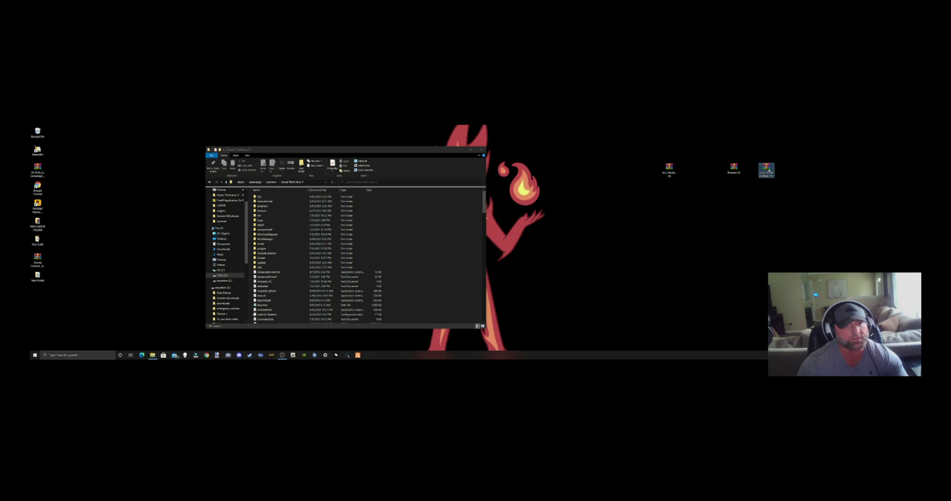
right_click(766, 168)
- Delete the used archive, open the Release archive, and open the game's Scripts folder
click(780, 247)
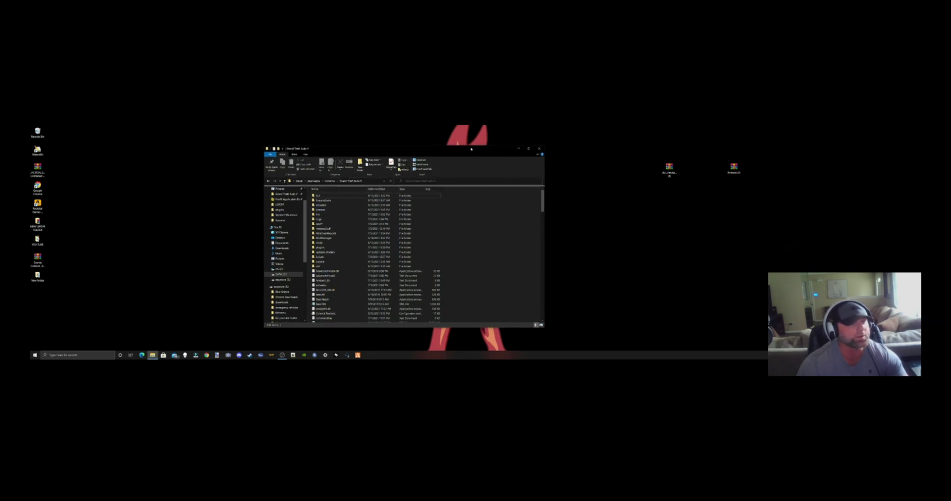
double_click(738, 171)
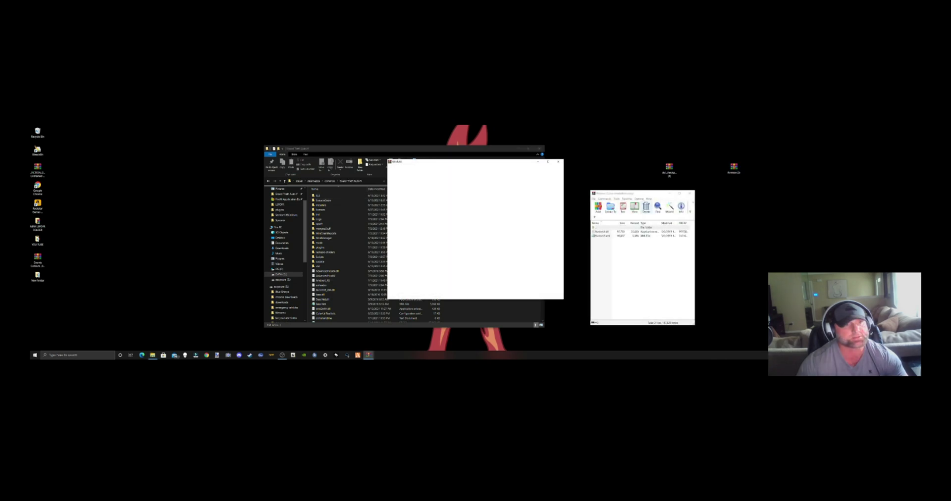
click(558, 162)
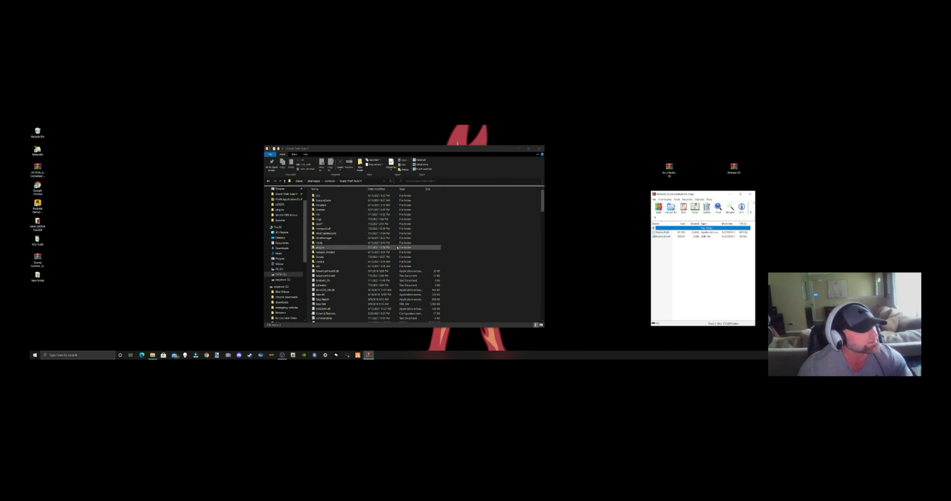
right_click(486, 221)
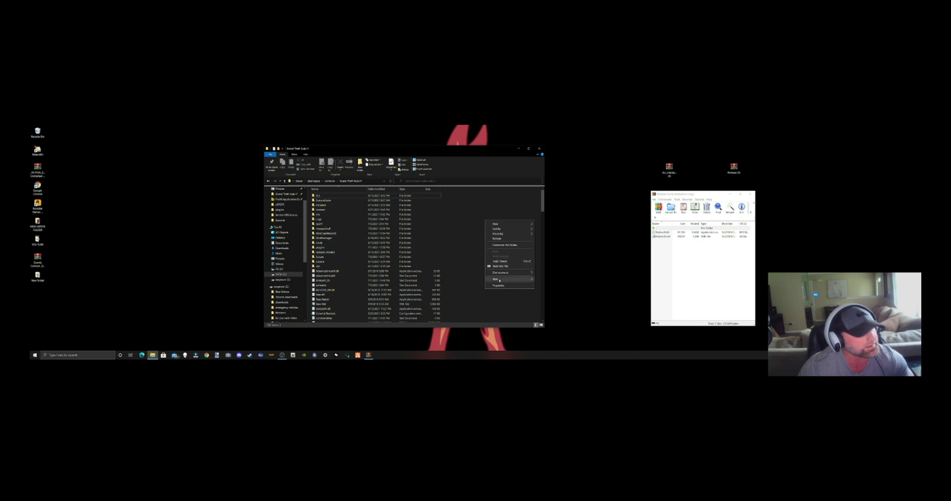
mouse_move(500, 280)
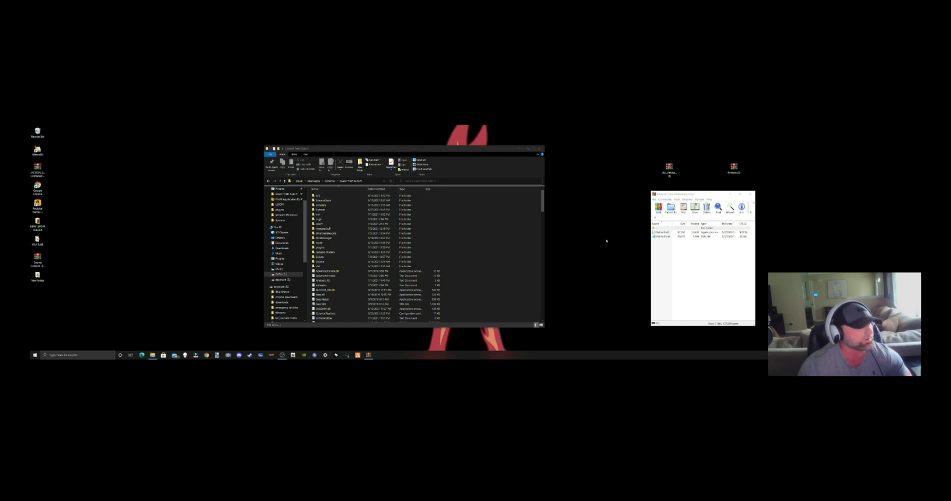
double_click(327, 257)
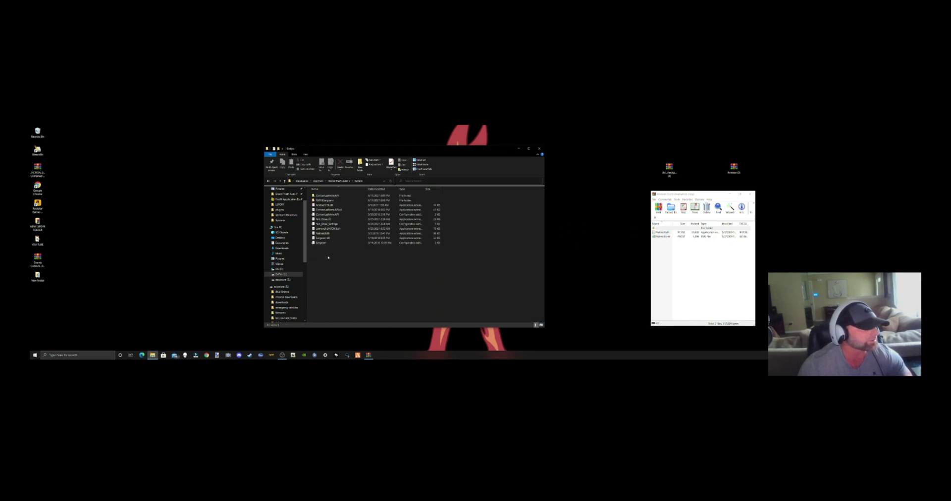
- Put the Release archive's .asi file and NativeUI.dll into the Scripts folder
click(664, 236)
click(660, 233)
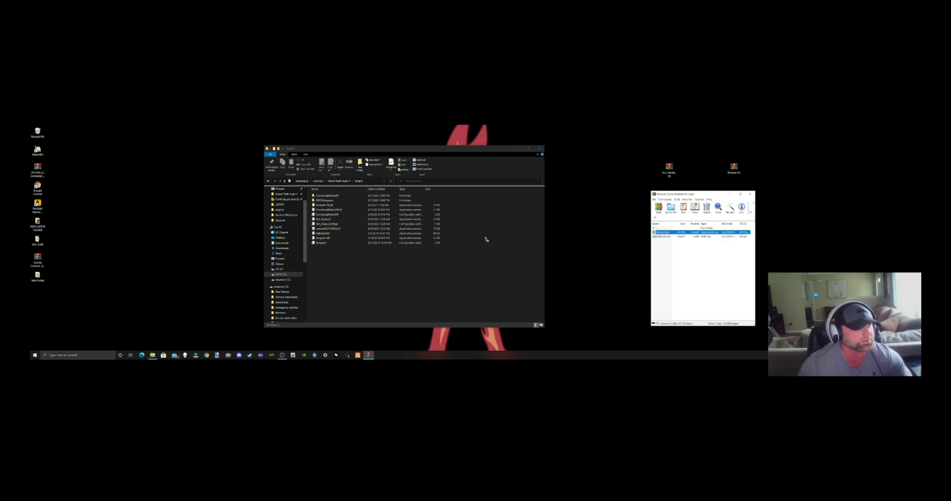
click(322, 234)
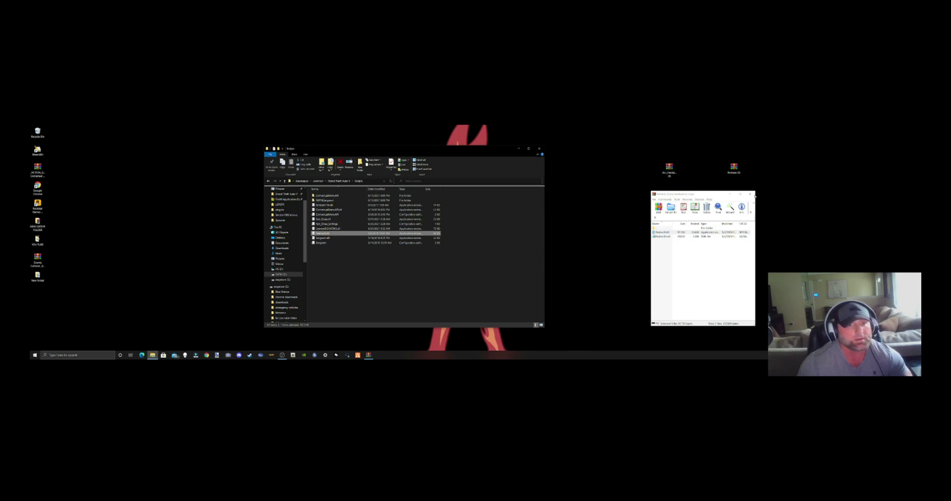
- Close WinRAR and delete the Release (3) archive from the desktop
click(752, 194)
right_click(733, 167)
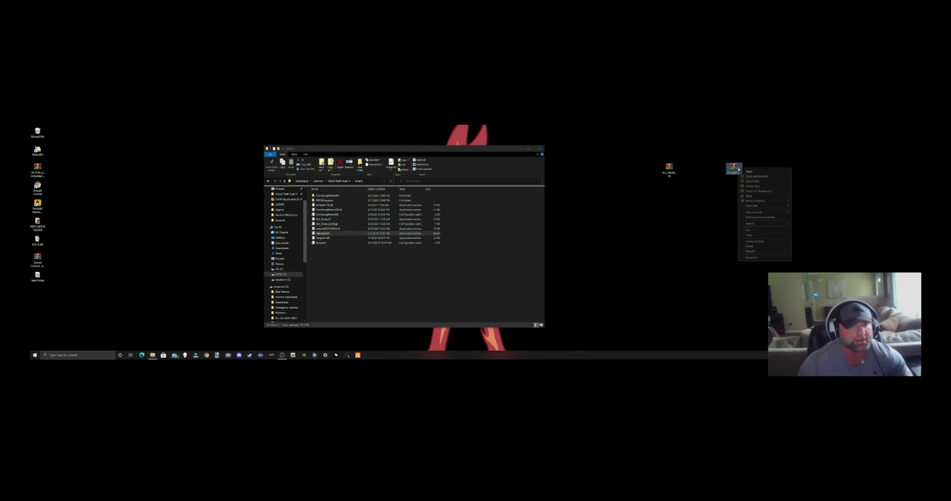
click(753, 246)
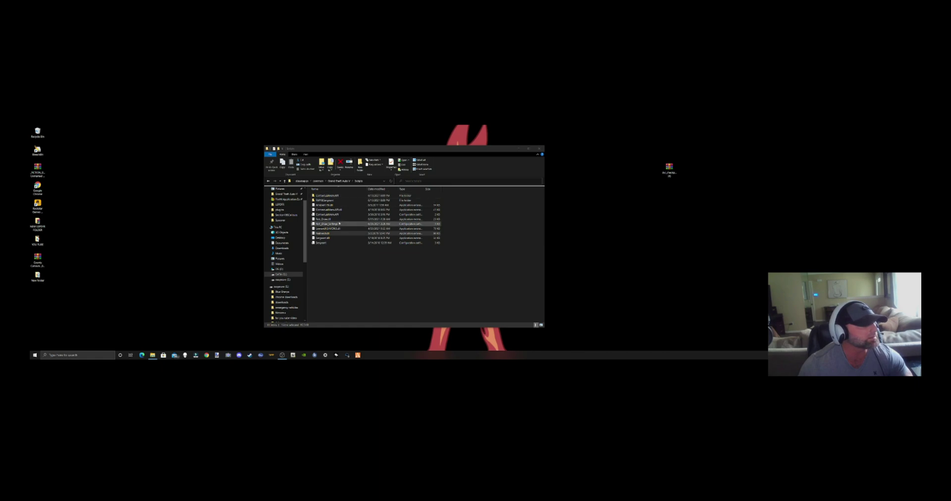
scroll(287, 215, up, 2)
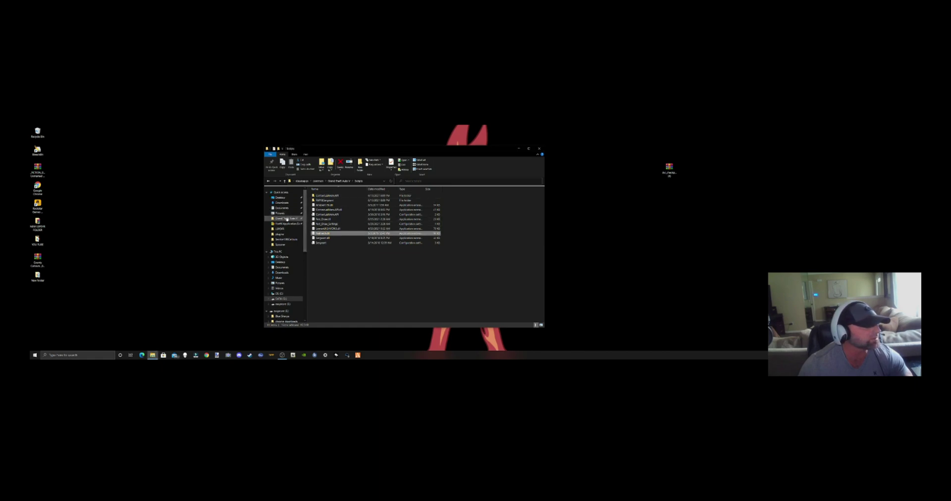
- Open the last archive and put dui_checkpoint.xml into the game's menyooStuff\Spooner folder
click(286, 218)
double_click(669, 171)
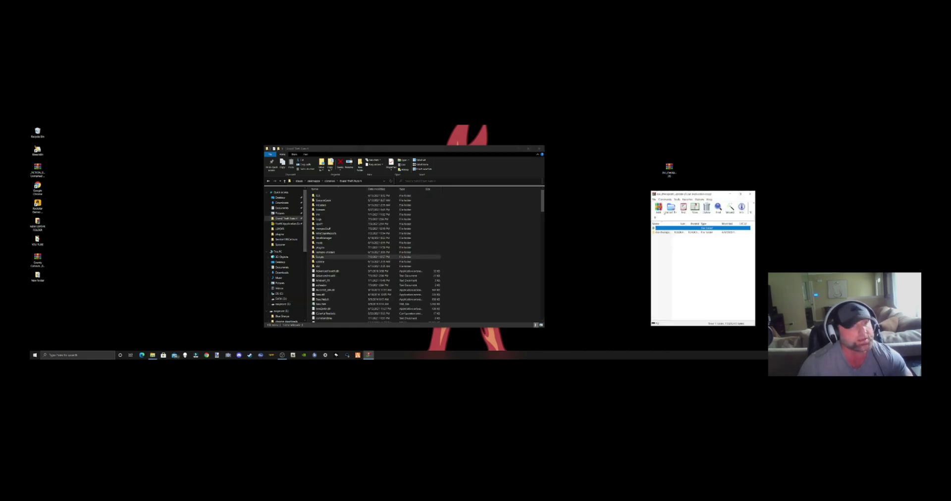
click(677, 232)
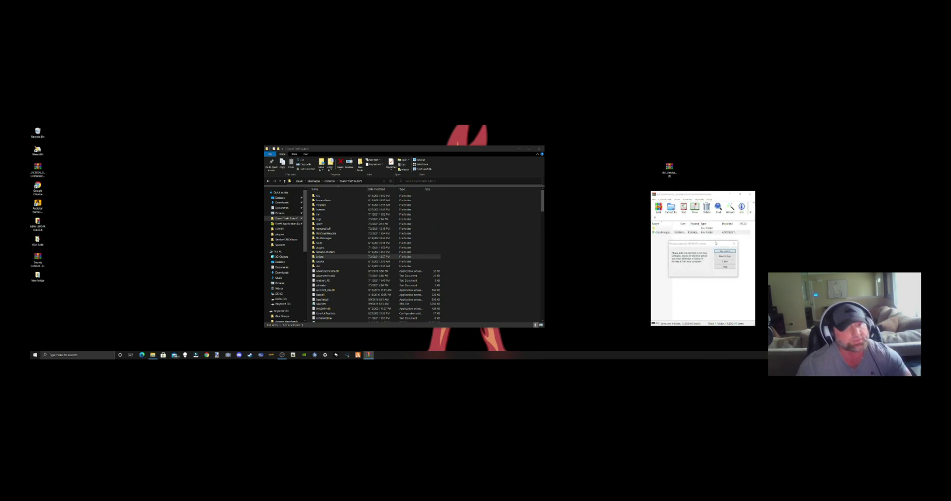
key(Escape)
double_click(671, 233)
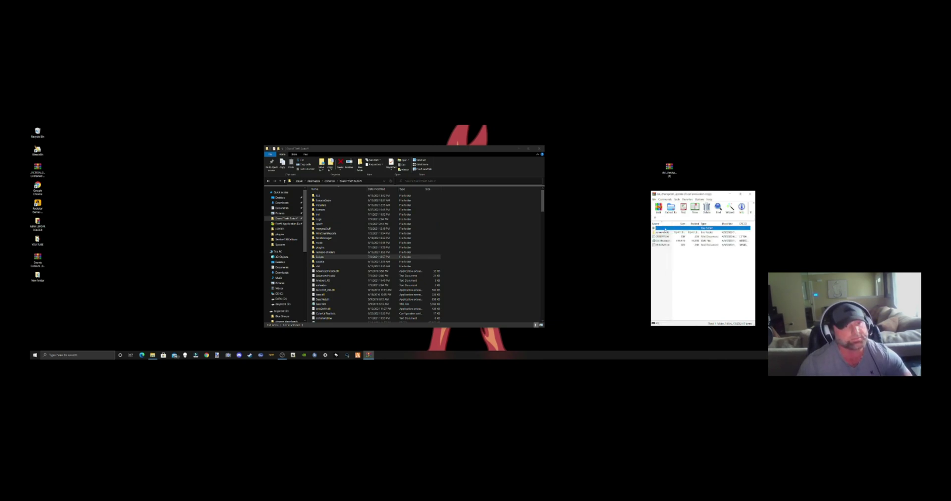
click(488, 255)
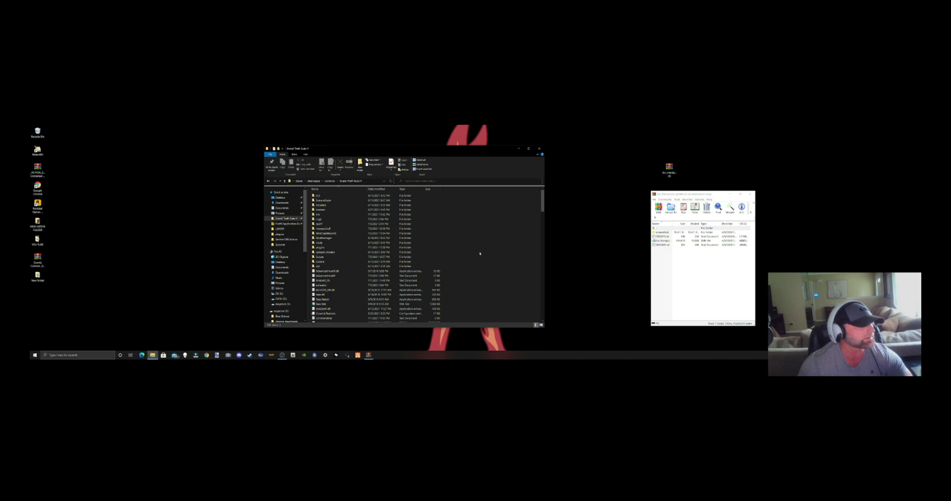
double_click(324, 229)
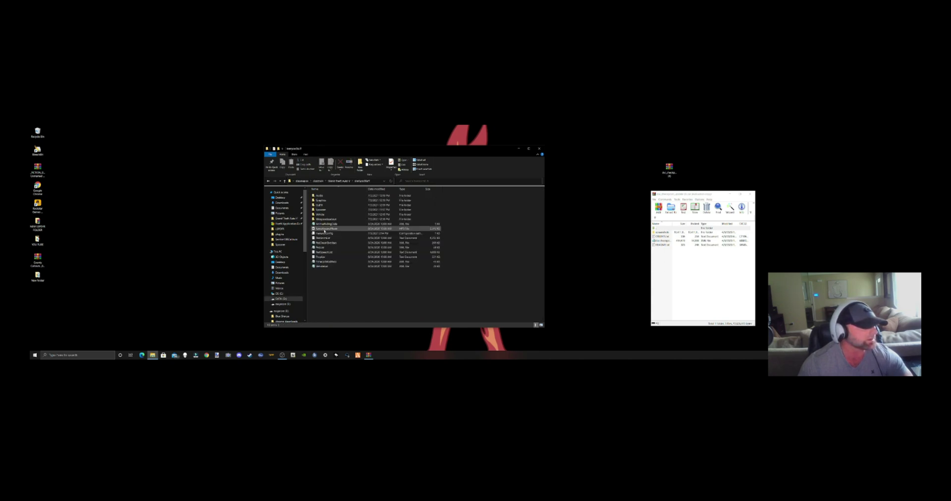
double_click(323, 210)
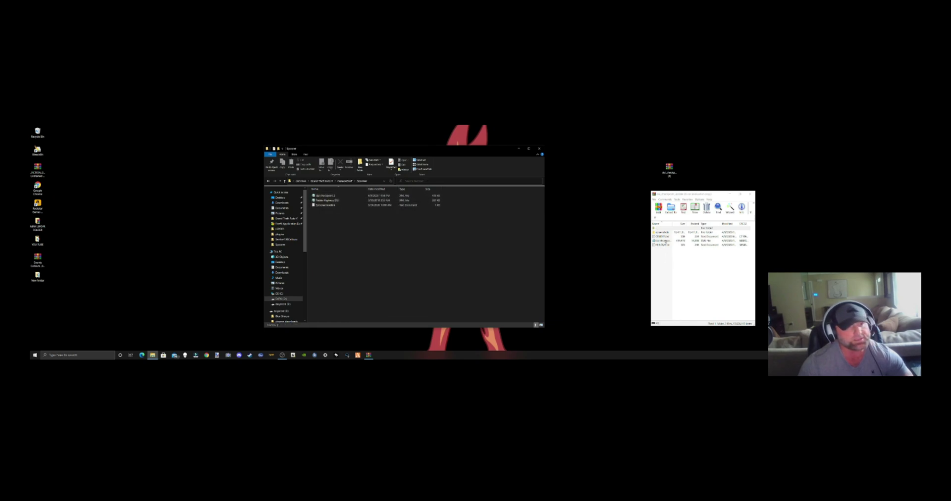
click(668, 241)
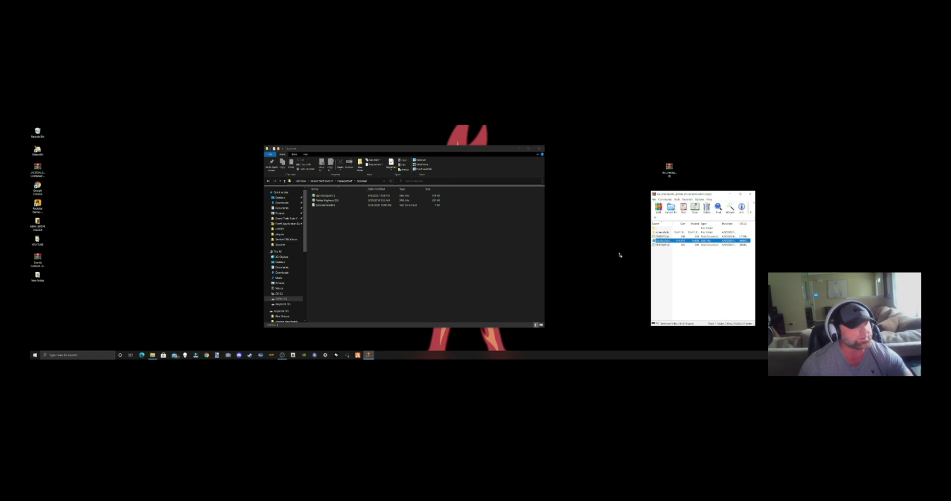
- Close WinRAR and delete the final used archive from the desktop
click(750, 193)
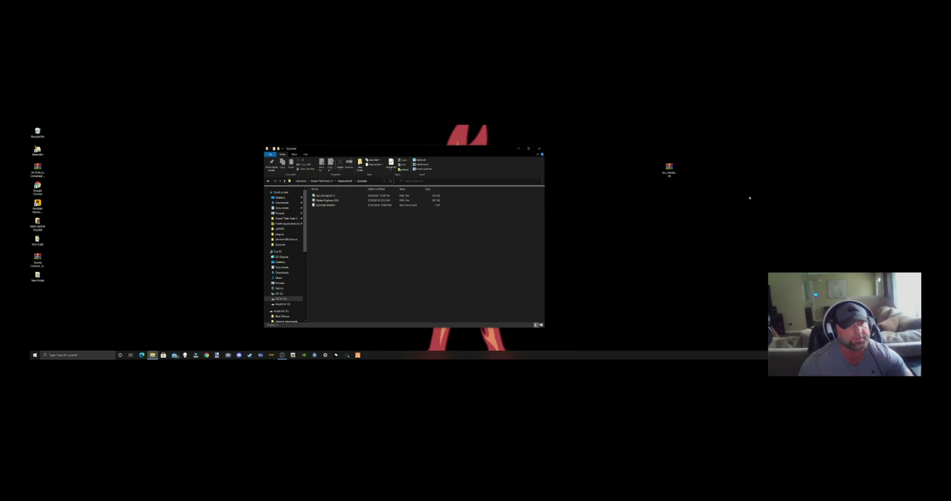
drag(696, 202, 642, 155)
right_click(669, 167)
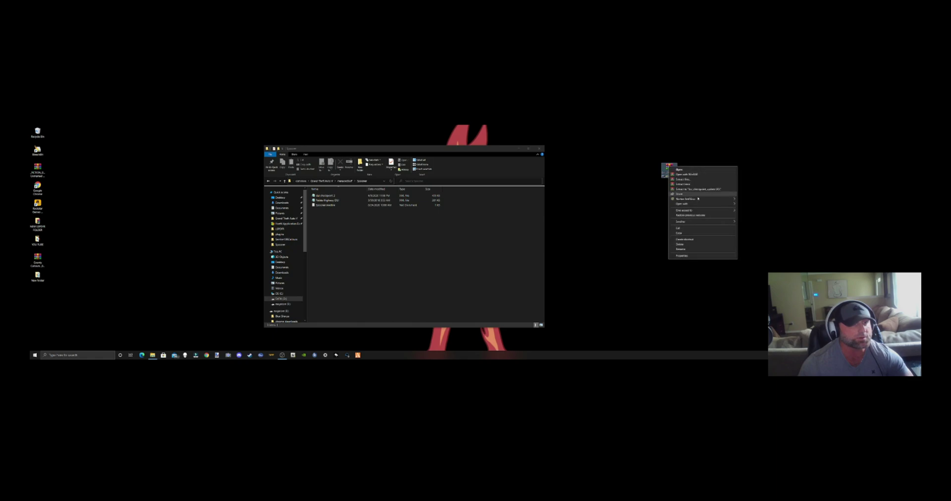
click(683, 246)
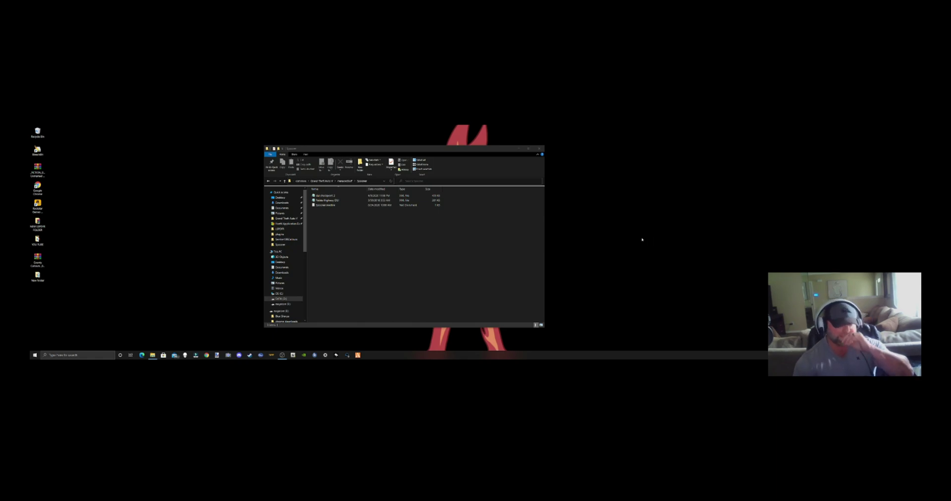